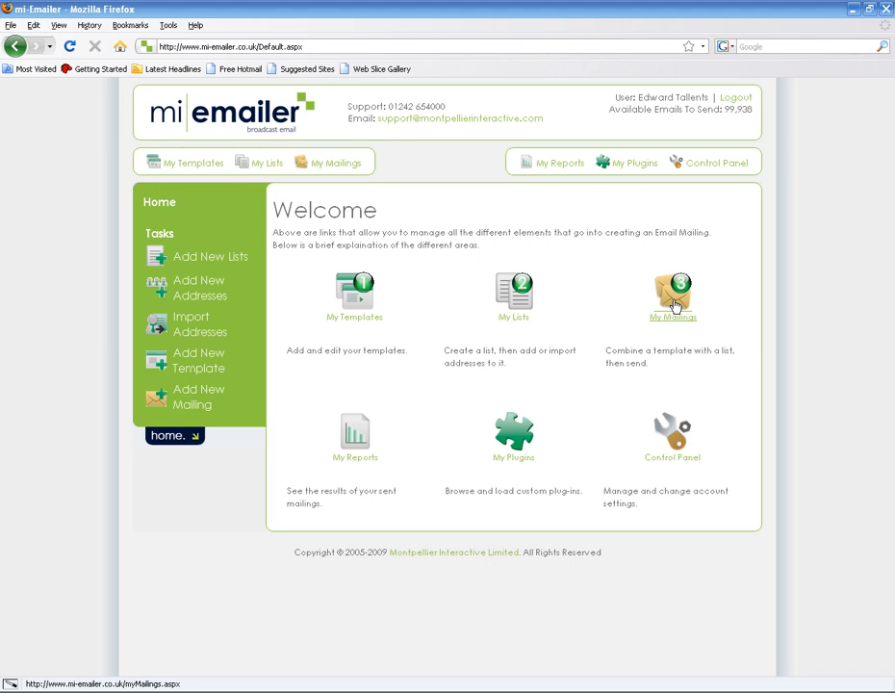
# Open My Mailings to see the existing Basements and B&O mailings
pyautogui.click(674, 306)
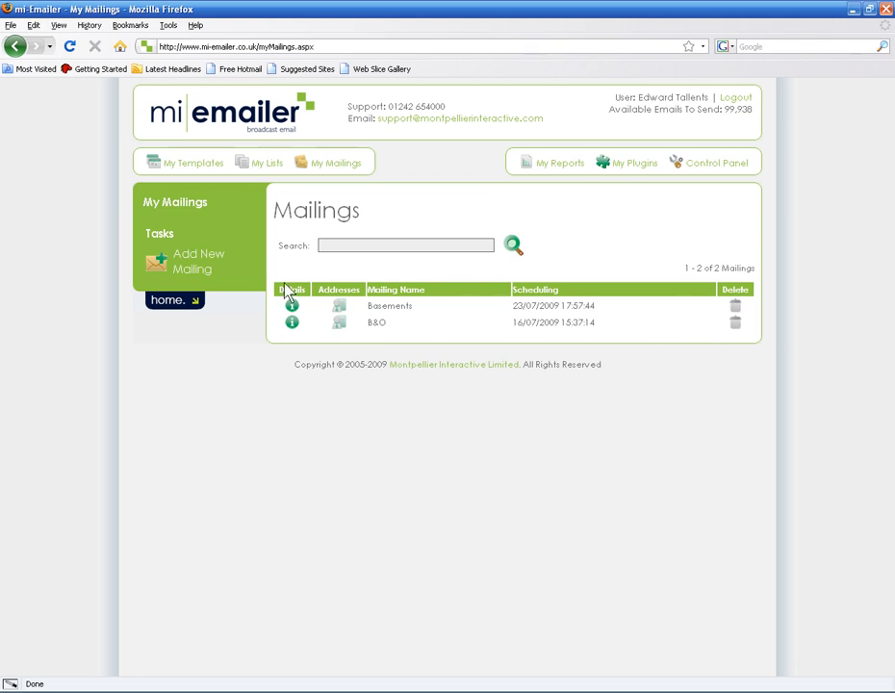
# Add a new mailing named 'Test' and give it the subject 'Test'
pyautogui.click(193, 261)
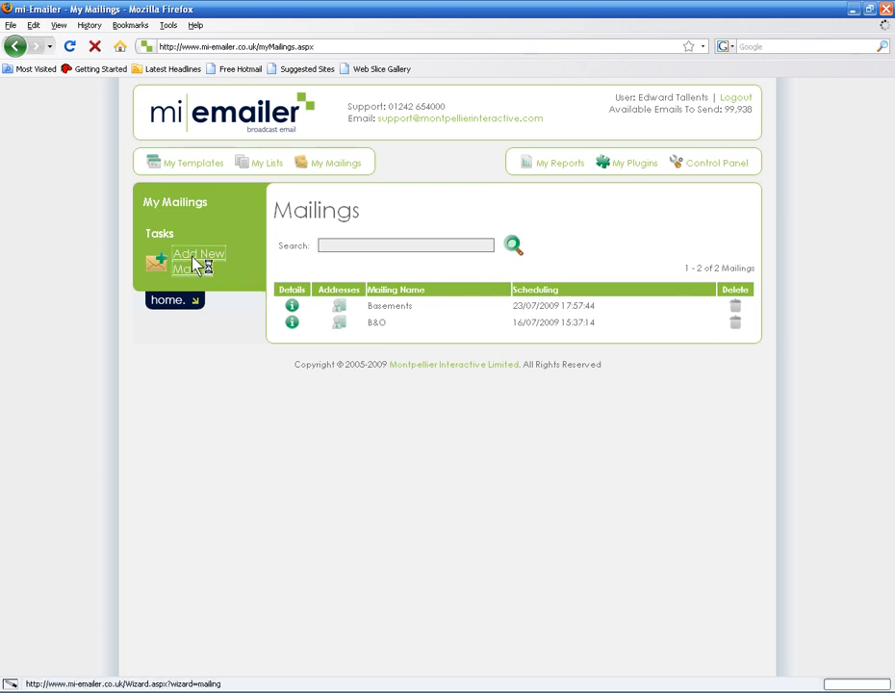
pyautogui.write('Test')
pyautogui.press('Return')
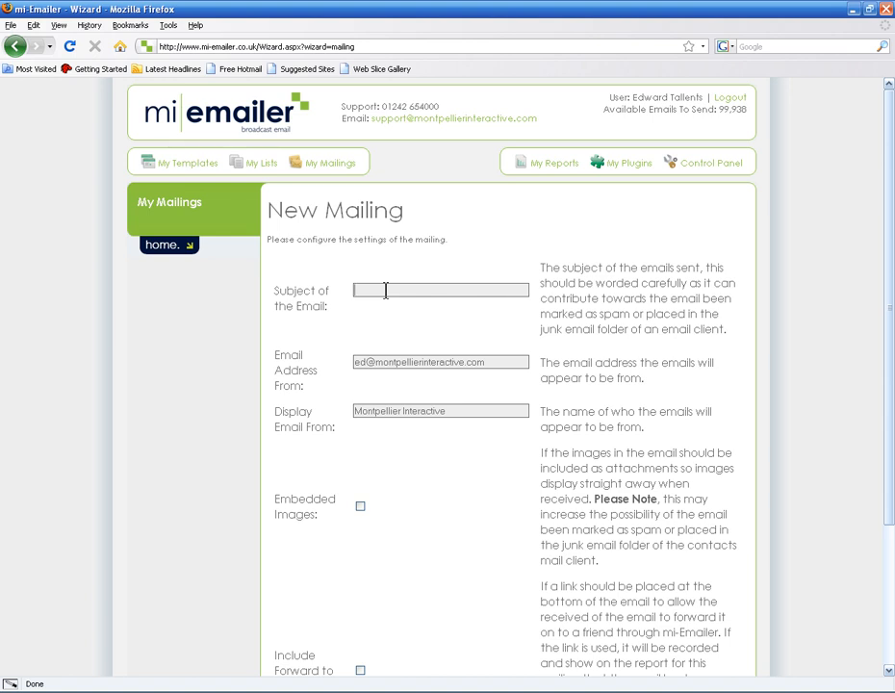
pyautogui.write('Test')
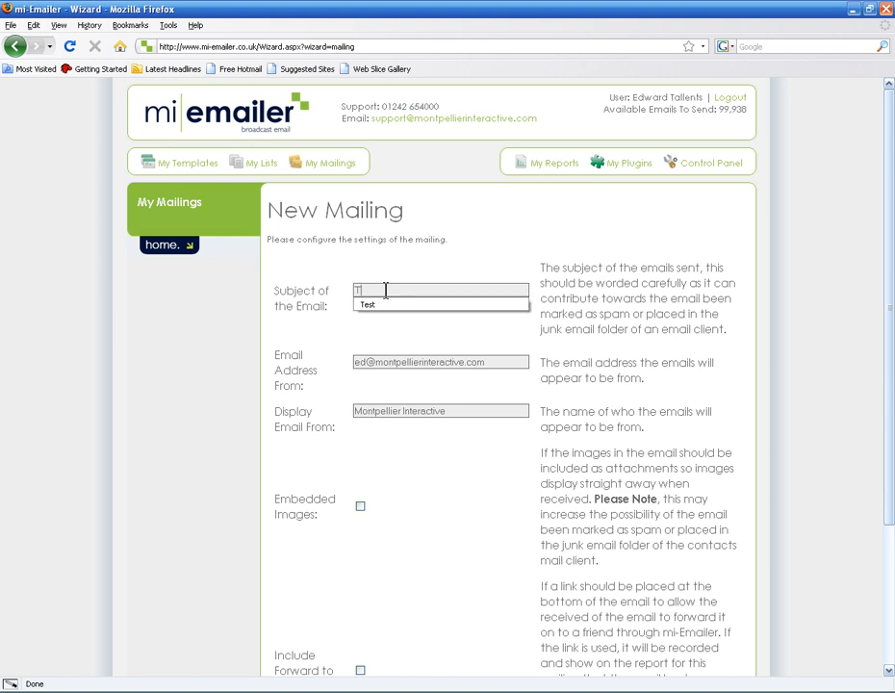
pyautogui.click(664, 350)
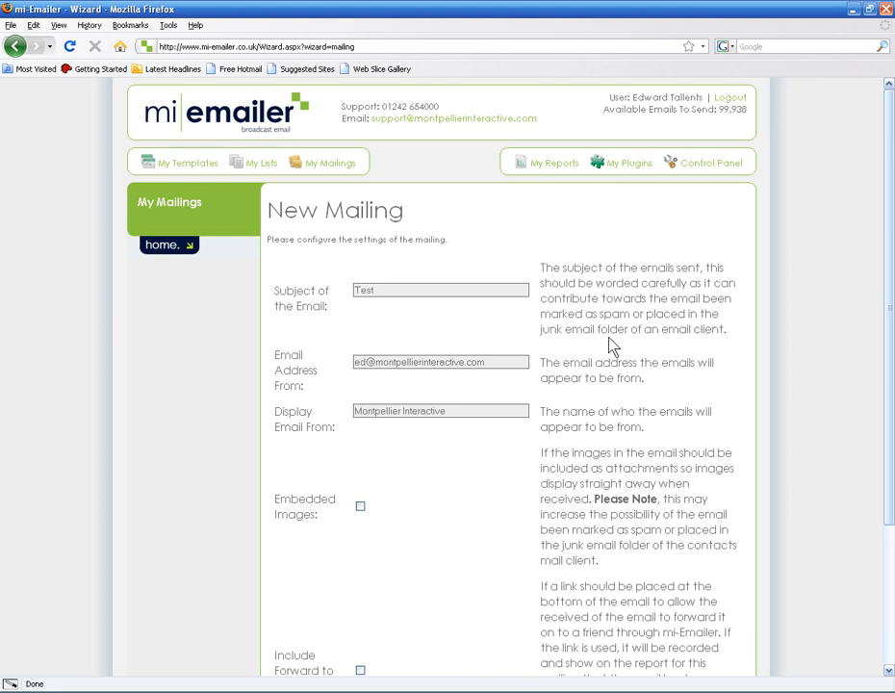
# Check the sender address and name, then enable Embedded Images and the Forward to a Friend link
pyautogui.scroll(-1, 609, 344)
pyautogui.moveTo(375, 322); pyautogui.dragTo(526, 325)
pyautogui.click(525, 326)
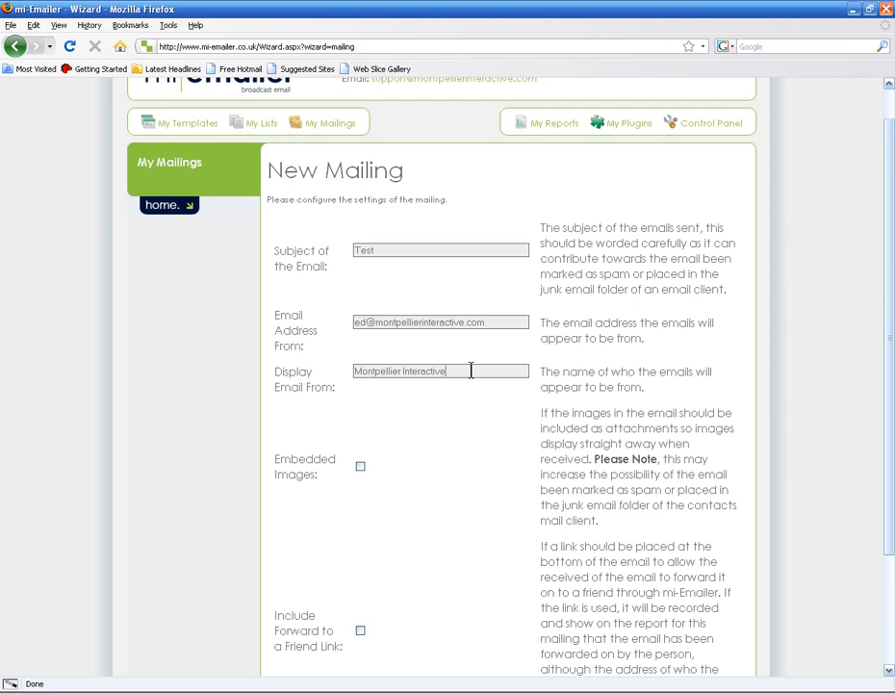
pyautogui.moveTo(471, 369); pyautogui.dragTo(405, 379)
pyautogui.click(526, 371)
pyautogui.scroll(-3, 559, 374)
pyautogui.click(361, 321)
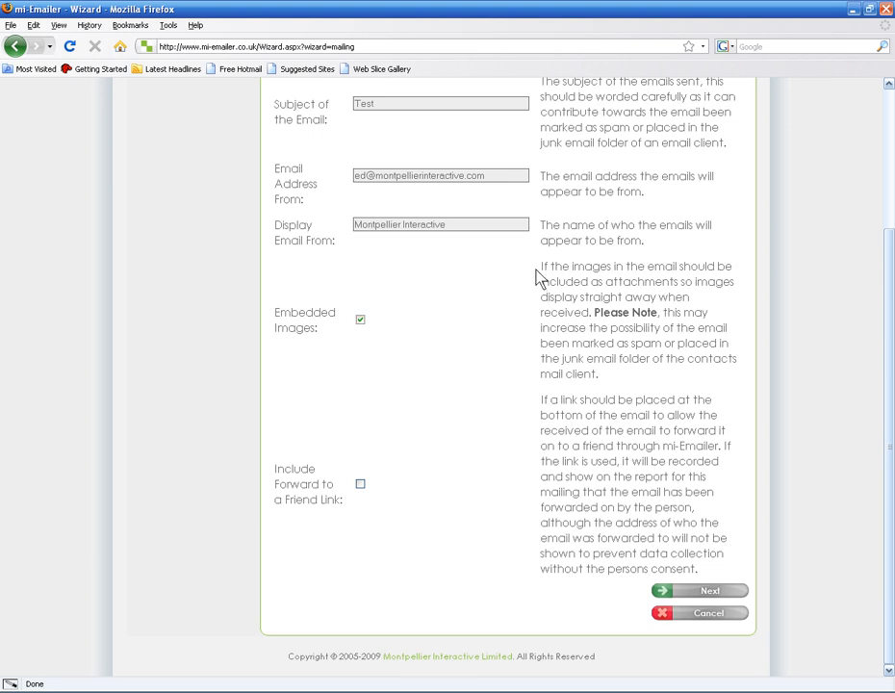
pyautogui.click(360, 484)
# Select the Test template at version 2 (21/08/2009), preview it, and confirm the choice
pyautogui.click(709, 591)
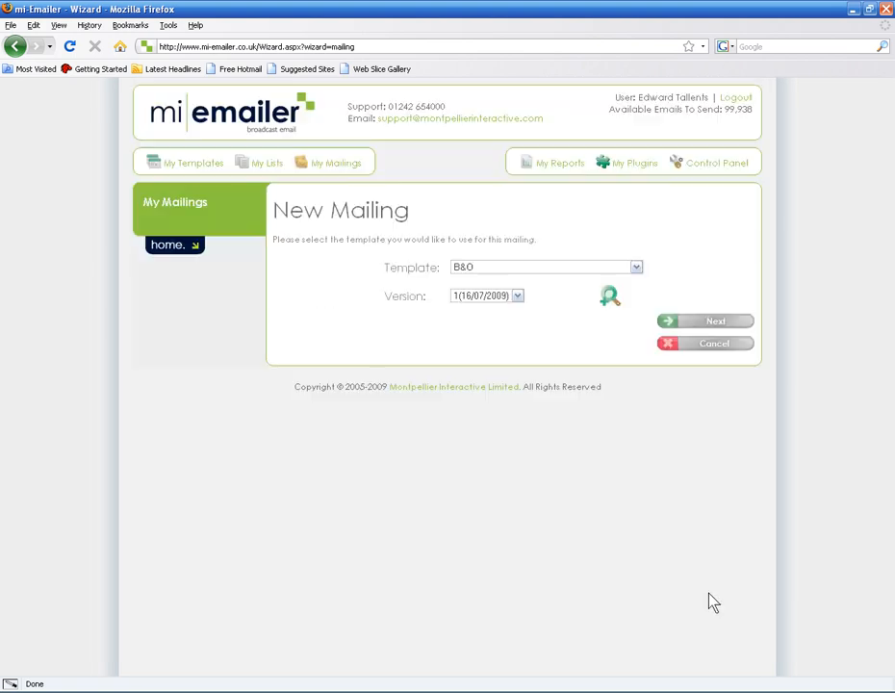
pyautogui.click(510, 271)
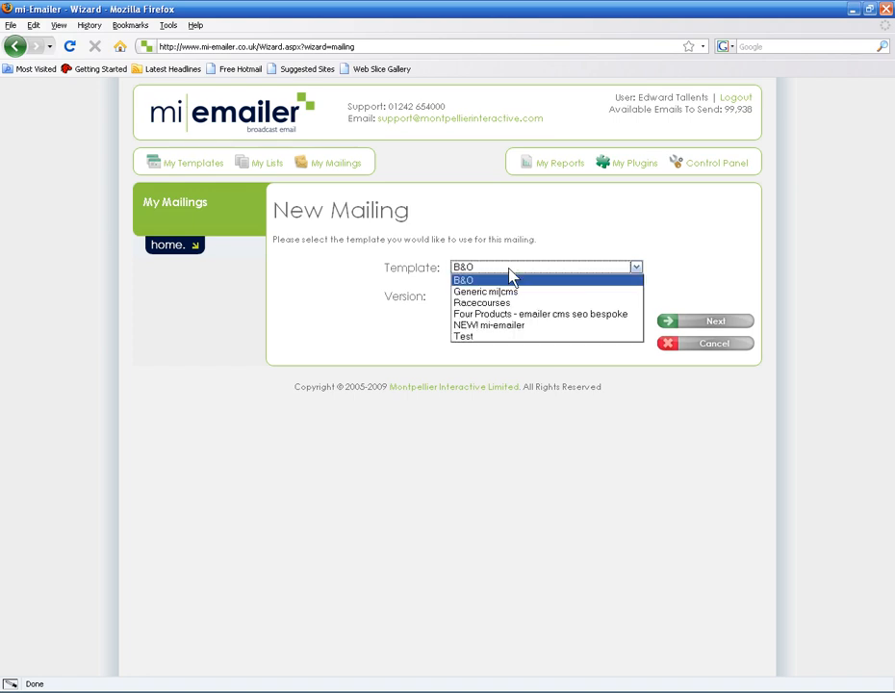
pyautogui.click(510, 337)
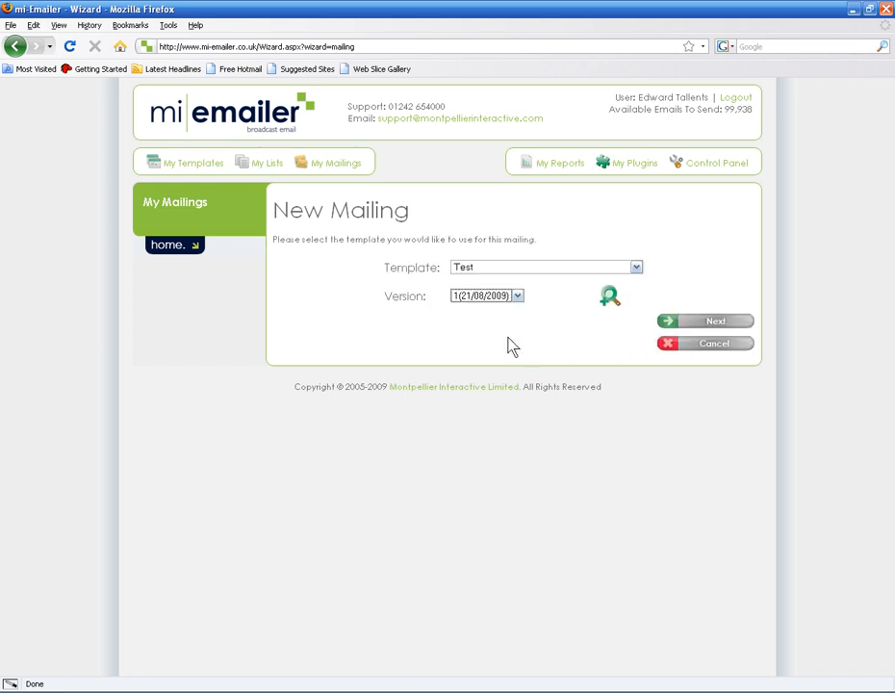
pyautogui.click(516, 298)
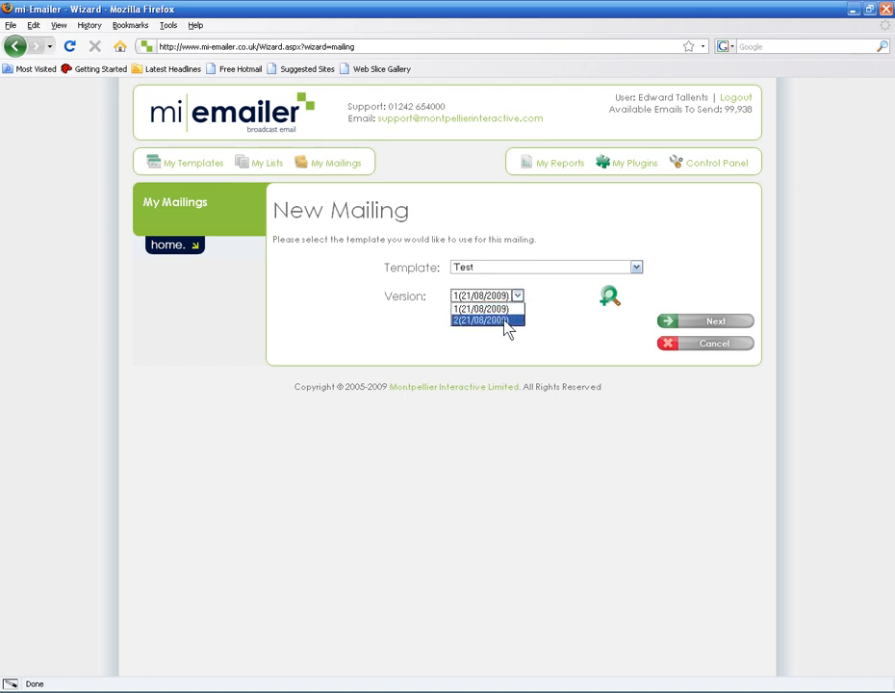
pyautogui.click(506, 320)
pyautogui.click(609, 295)
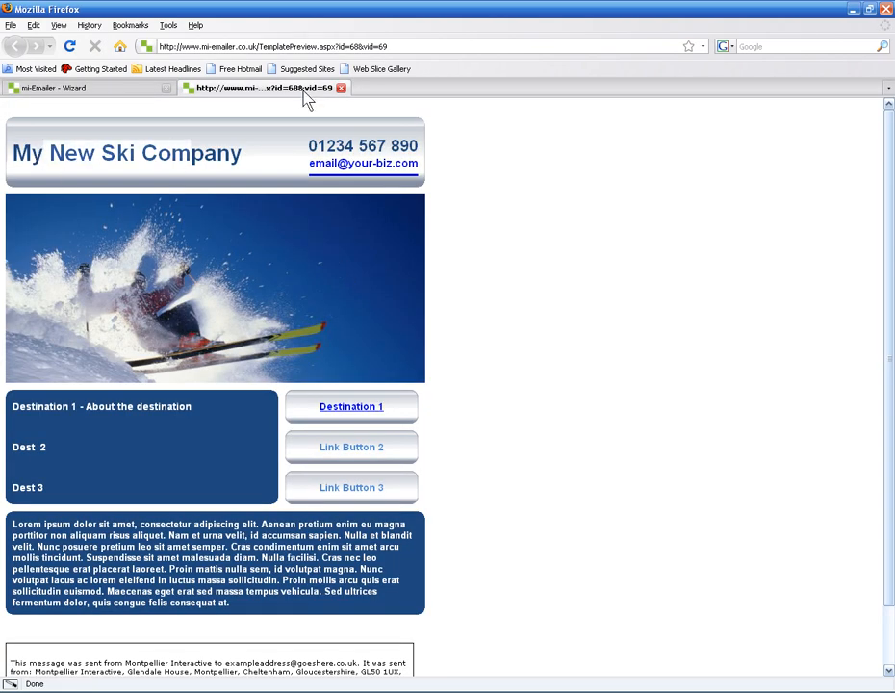
pyautogui.click(341, 89)
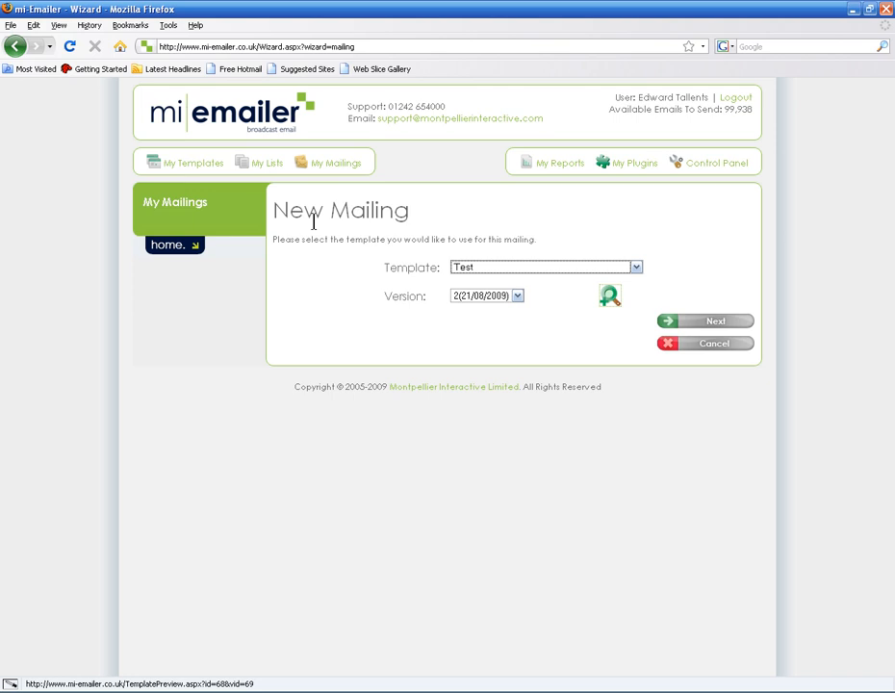
pyautogui.click(701, 321)
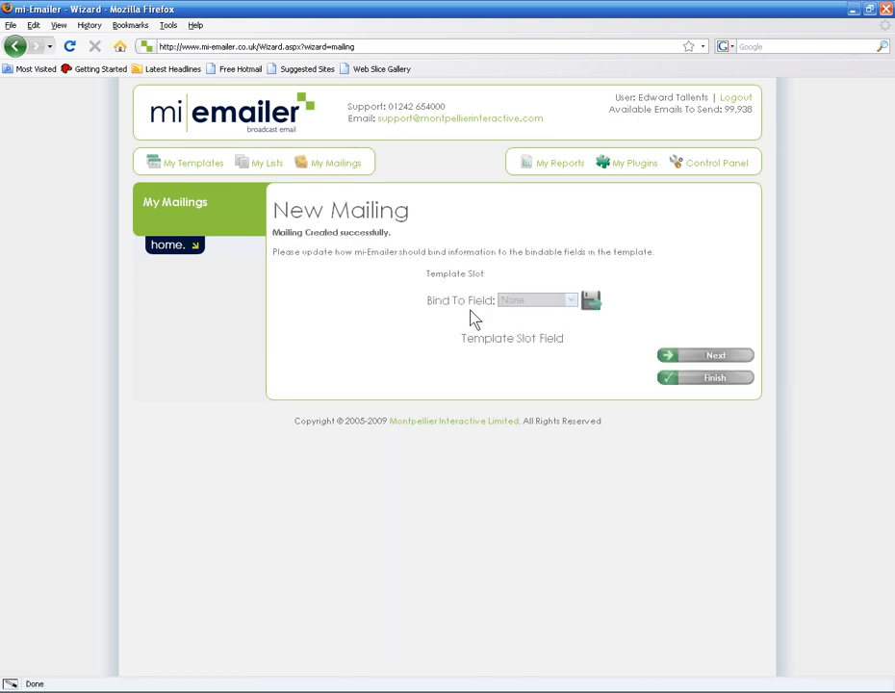
pyautogui.moveTo(416, 253); pyautogui.dragTo(435, 253)
pyautogui.click(467, 274)
# Skip field binding and add the Test address list to the mailing
pyautogui.click(716, 356)
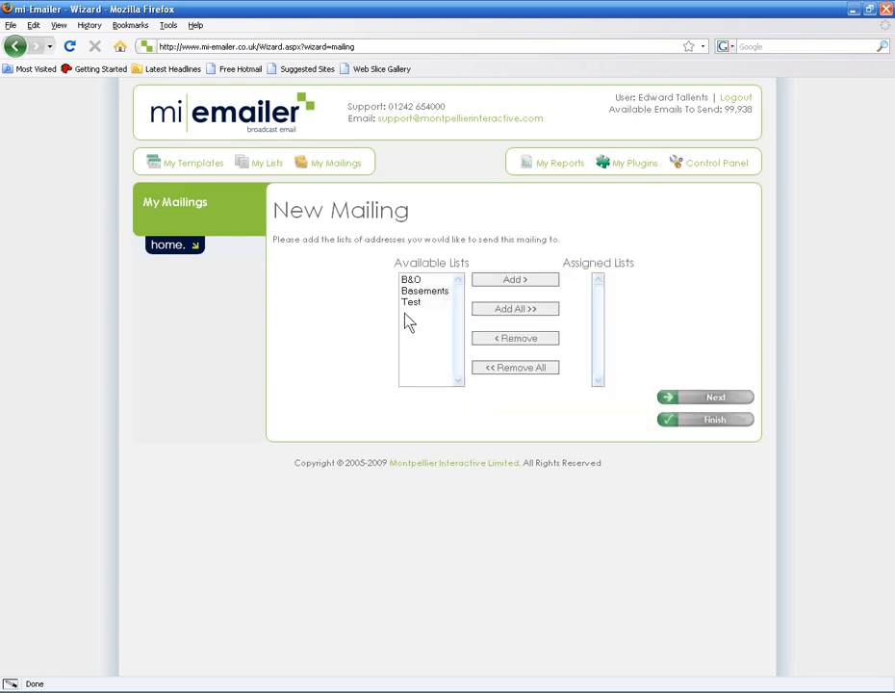
pyautogui.click(412, 302)
pyautogui.moveTo(416, 283); pyautogui.dragTo(439, 321)
pyautogui.click(494, 280)
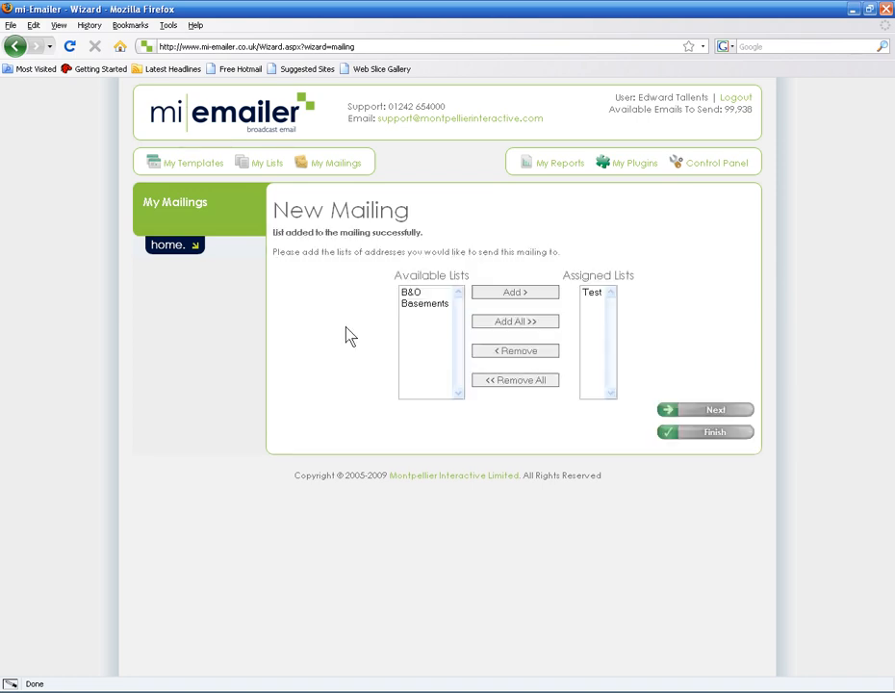
pyautogui.click(415, 293)
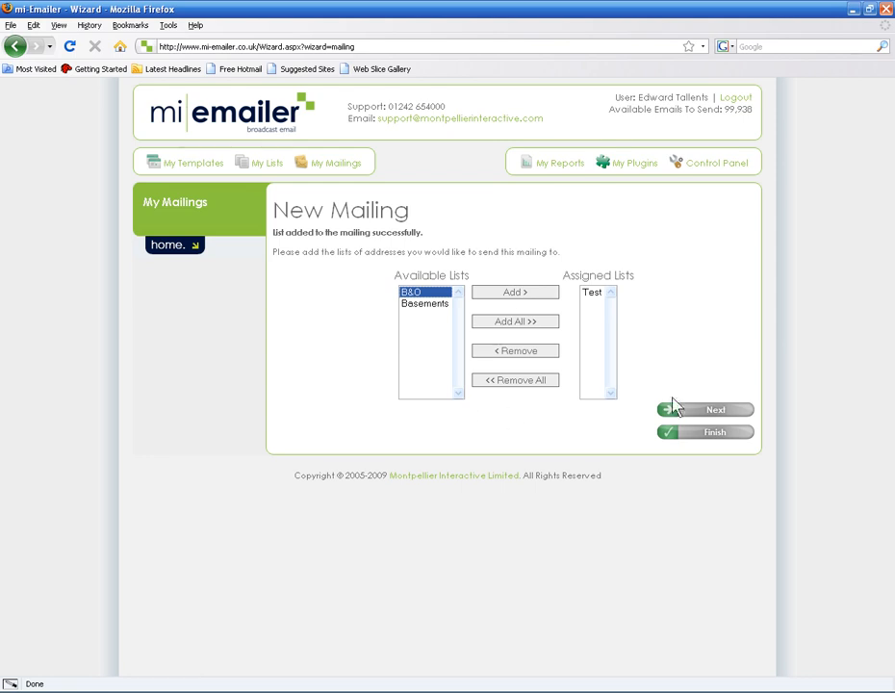
pyautogui.click(715, 412)
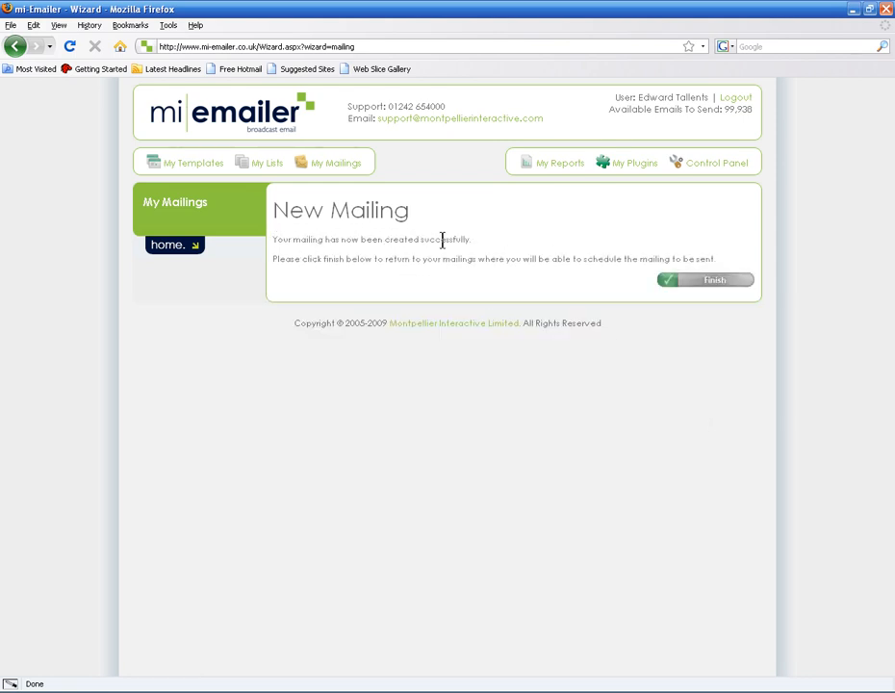
# Finish the wizard and open scheduling for the new Test mailing
pyautogui.click(709, 281)
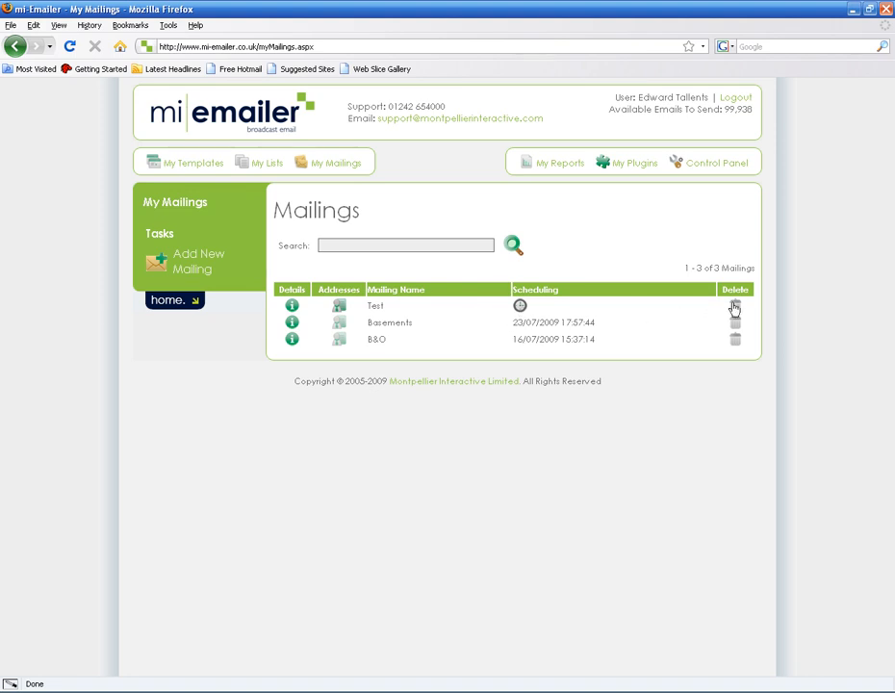
pyautogui.click(519, 306)
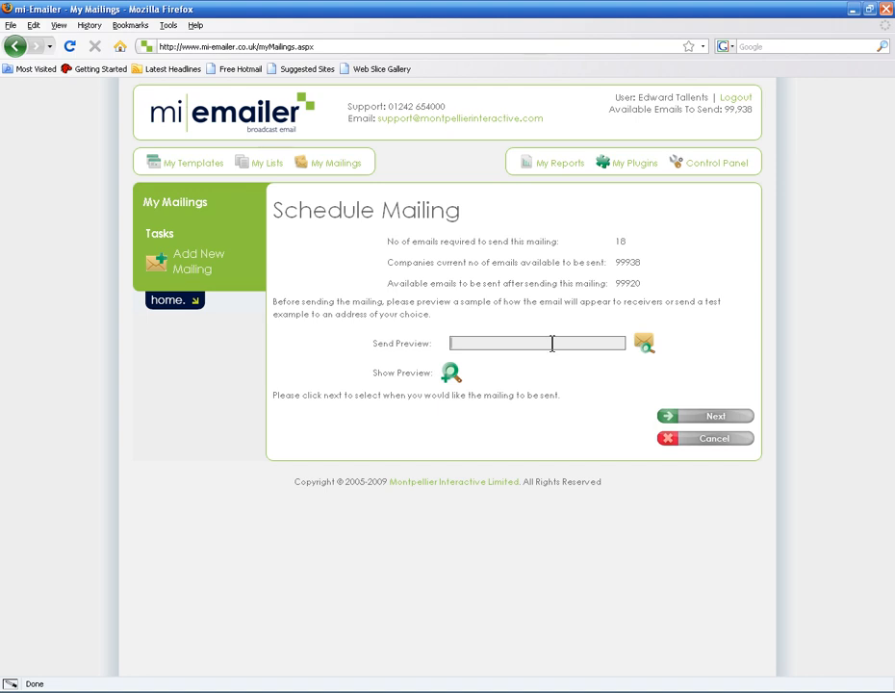
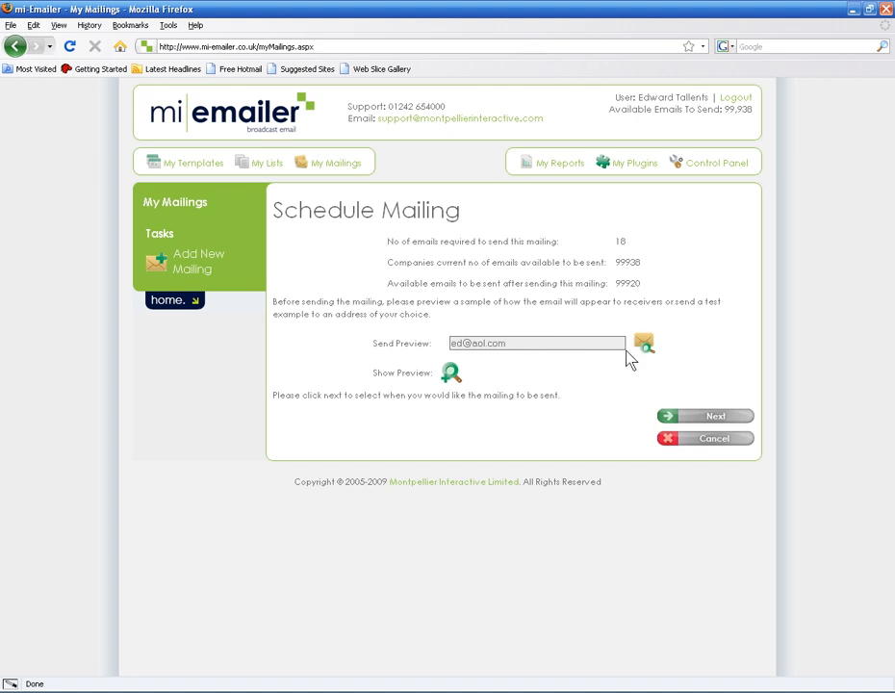
# Enter a preview e-mail address, view the mailing preview, and continue to send timing
pyautogui.click(449, 372)
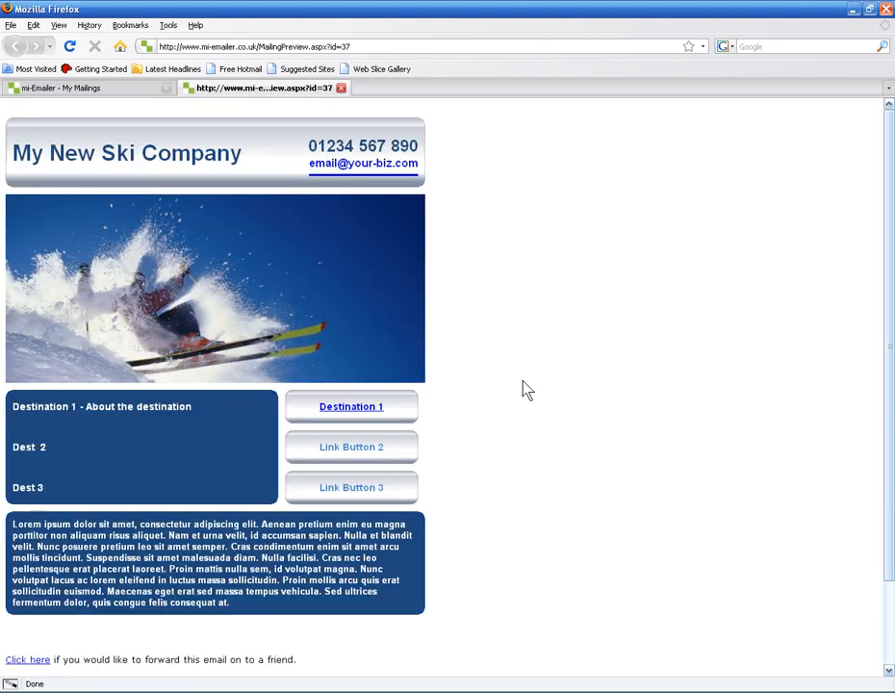
pyautogui.click(340, 89)
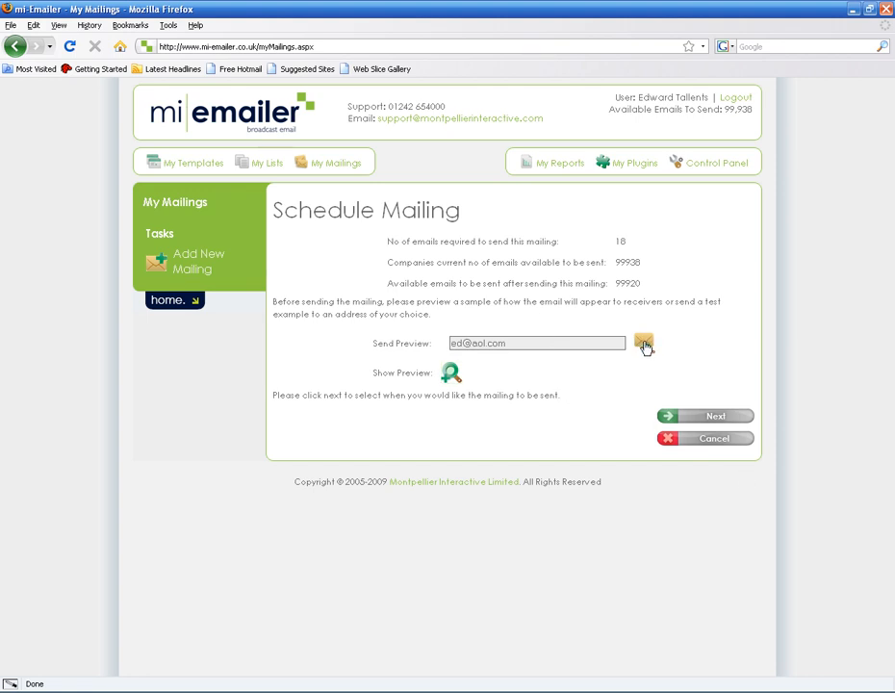
pyautogui.click(702, 418)
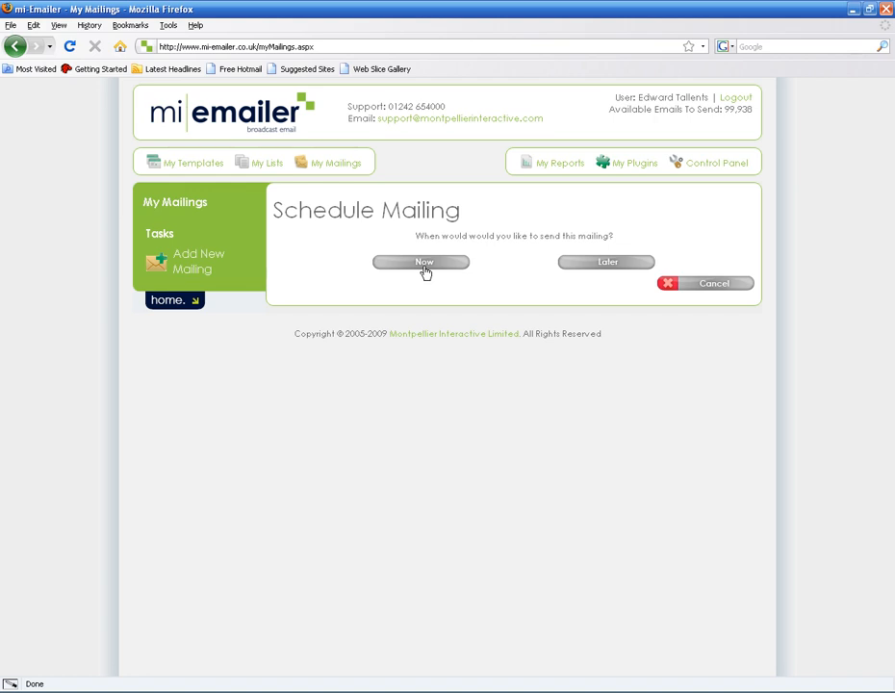
# Schedule the Test mailing for later, on 21/08/2010 at 14:30
pyautogui.click(599, 265)
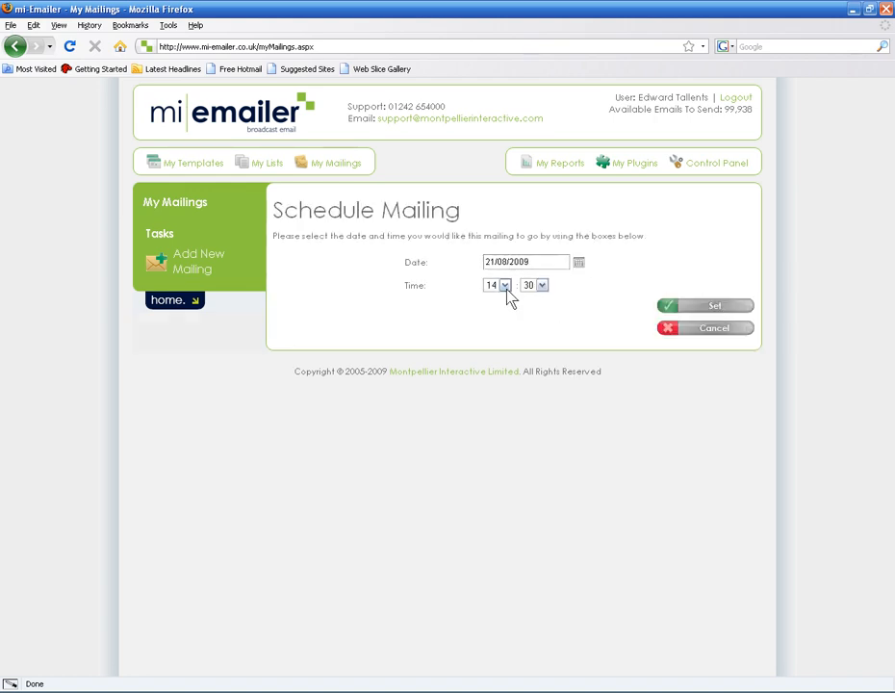
pyautogui.click(525, 262)
pyautogui.press('BackSpace')
pyautogui.press('BackSpace')
pyautogui.write('10')
pyautogui.click(583, 319)
pyautogui.click(703, 307)
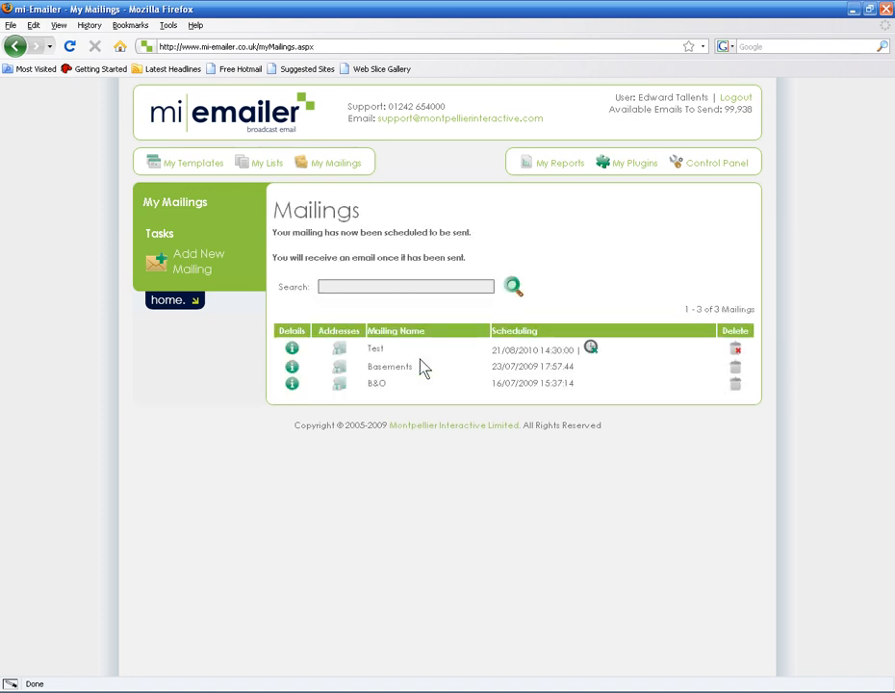